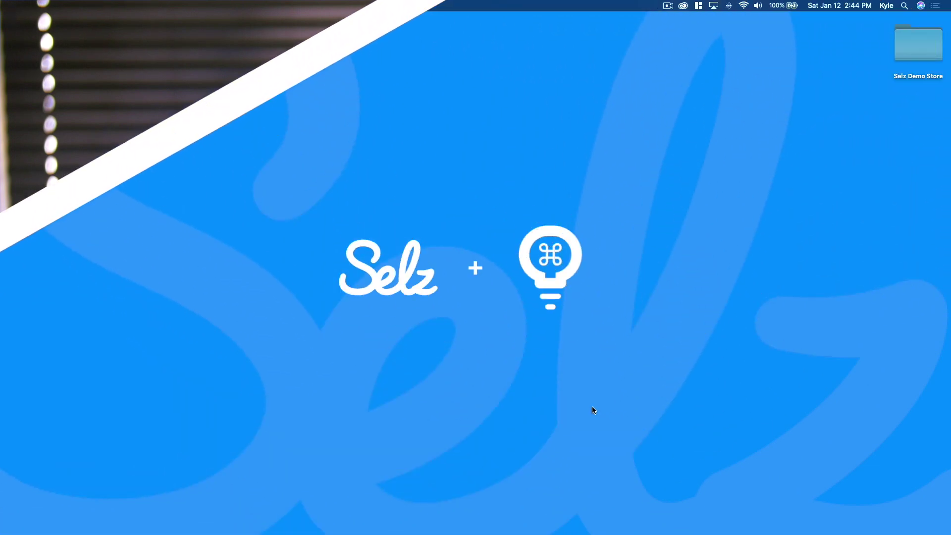
- Bring the Selz dashboard and its What's next checklist to the front in Safari
left_click(340, 516)
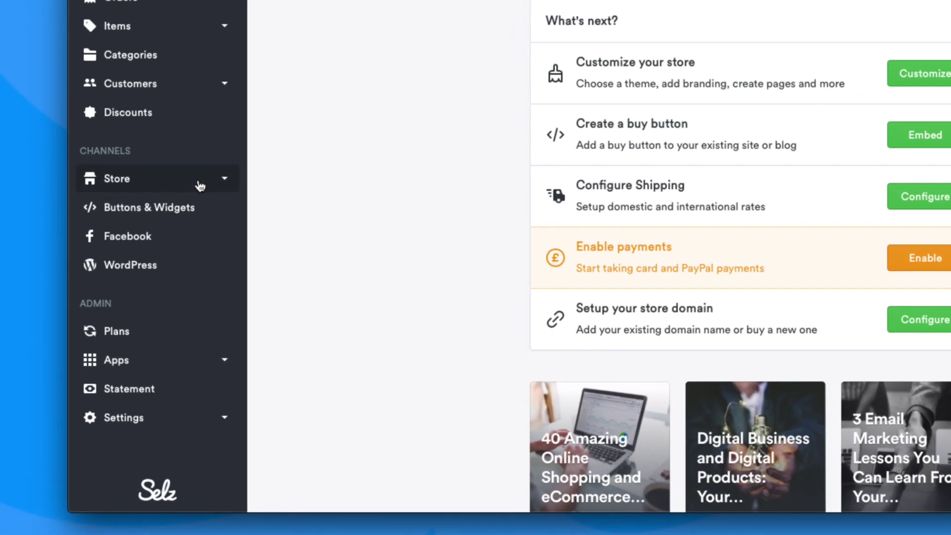
- Open the Choose a theme page from Store > Customize in the sidebar
left_click(200, 185)
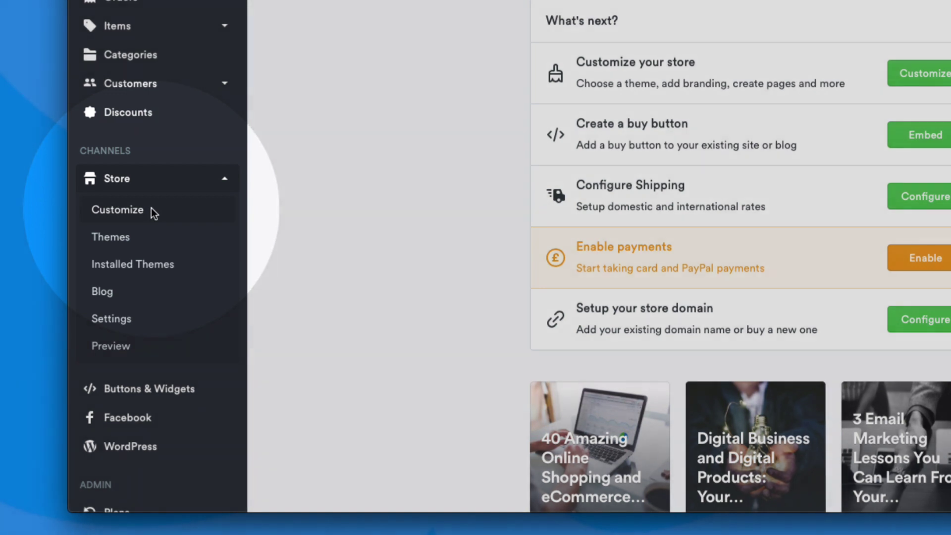
left_click(149, 209)
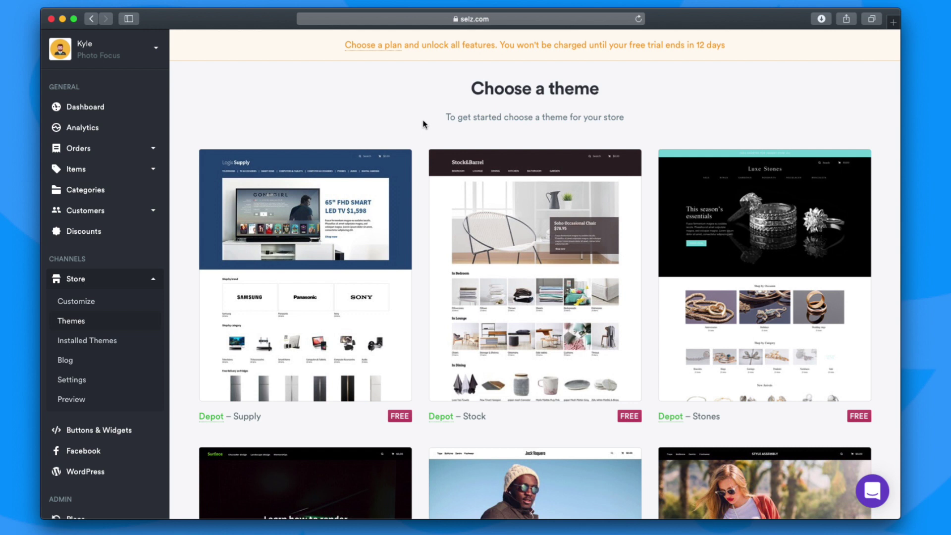
- Choose the free Spotlight Jack V theme from the themes gallery
scroll(417, 156, "down", 5)
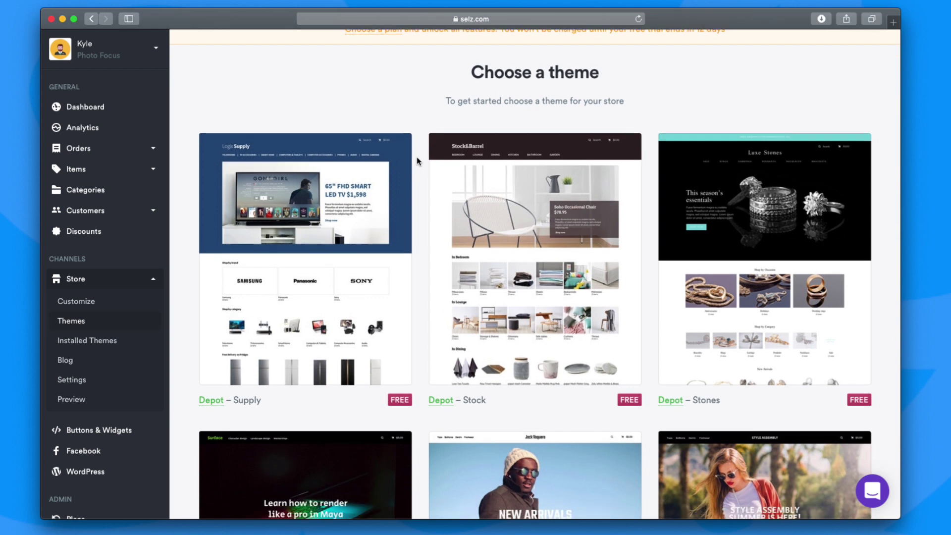
scroll(417, 157, "down", 5)
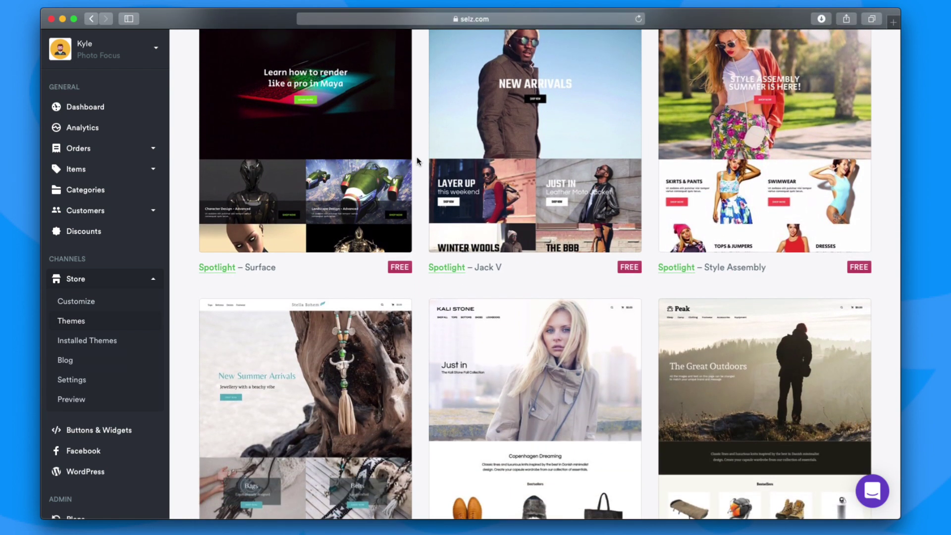
scroll(417, 157, "up", 3)
mouse_move(446, 190)
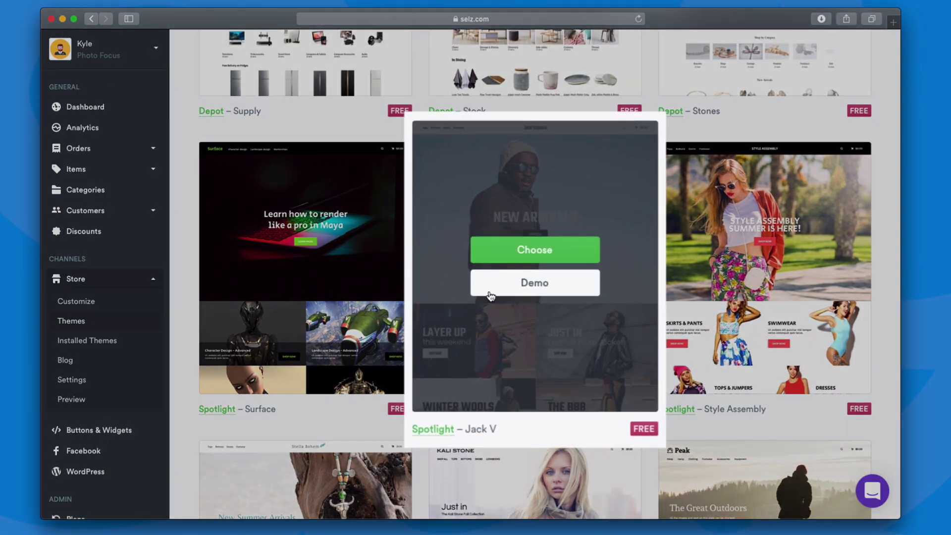
left_click(493, 255)
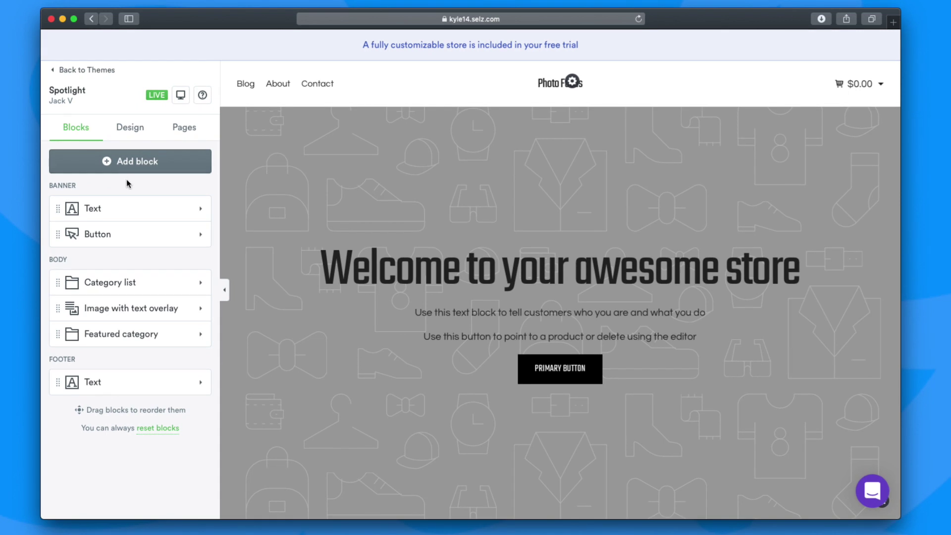
- Browse the addable block types, then return to the Spotlight theme's current blocks list
left_click(105, 171)
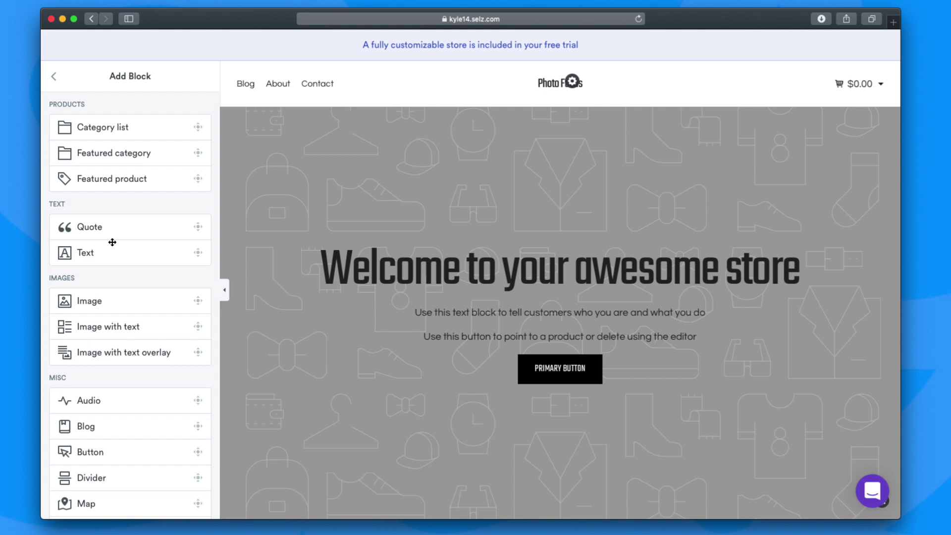
left_click(54, 77)
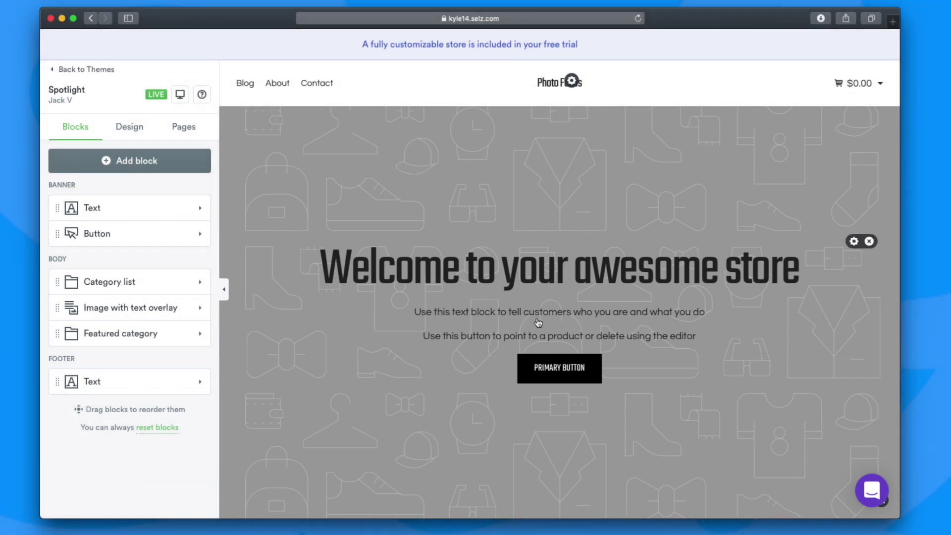
scroll(355, 312, "down", 5)
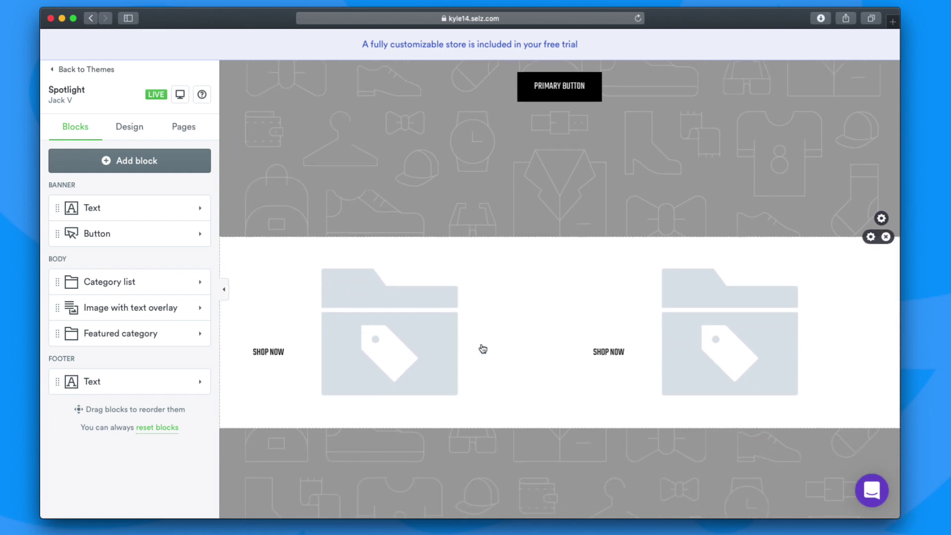
scroll(510, 356, "down", 6)
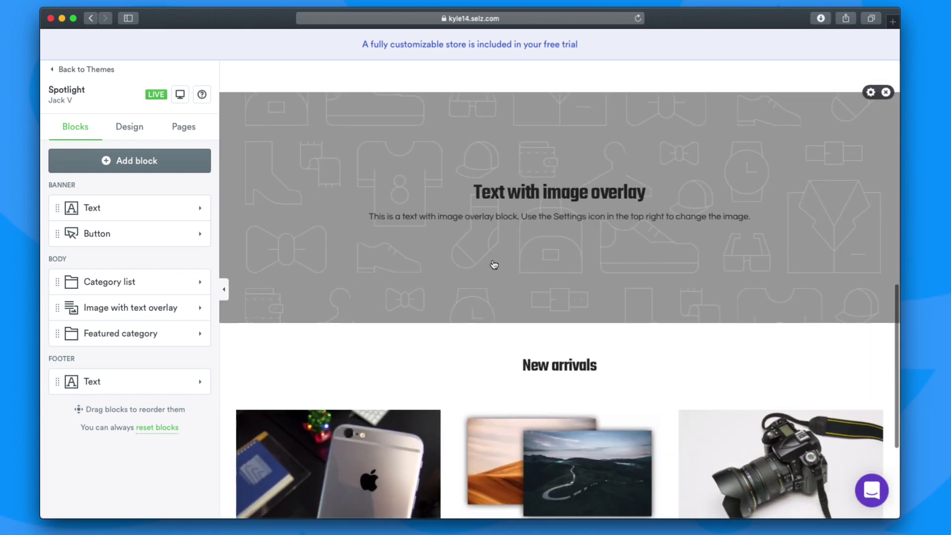
scroll(492, 263, "down", 4)
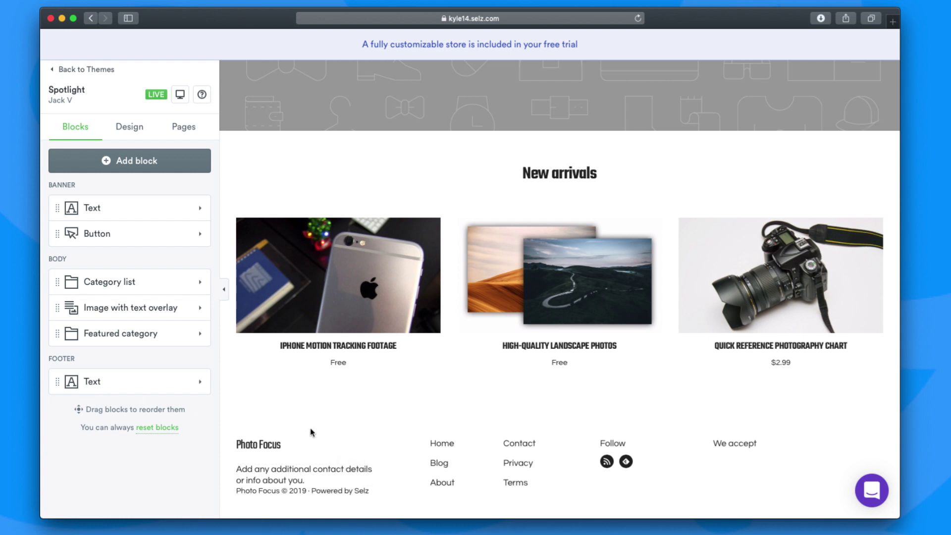
scroll(314, 430, "up", 10)
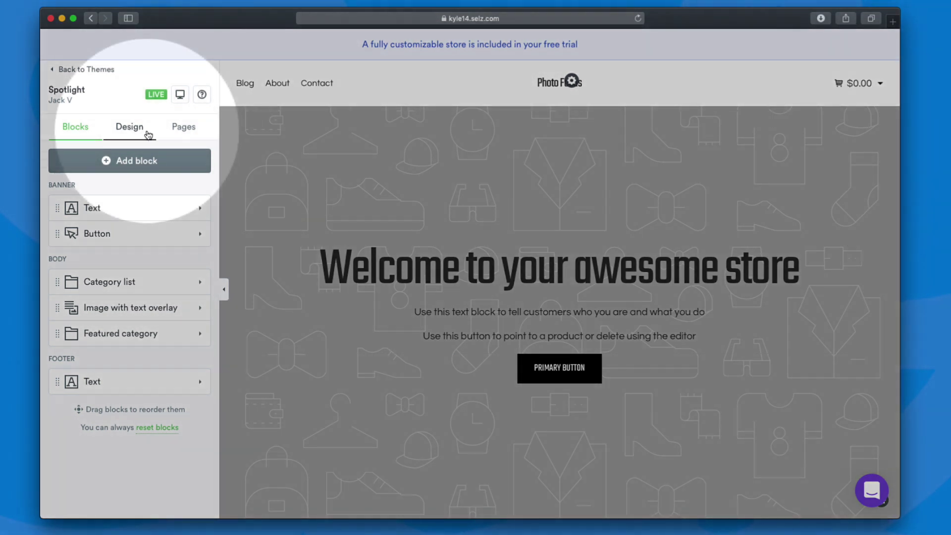
- Open the Colors settings in the Design tab, then the Selz Demo Store folder
left_click(148, 134)
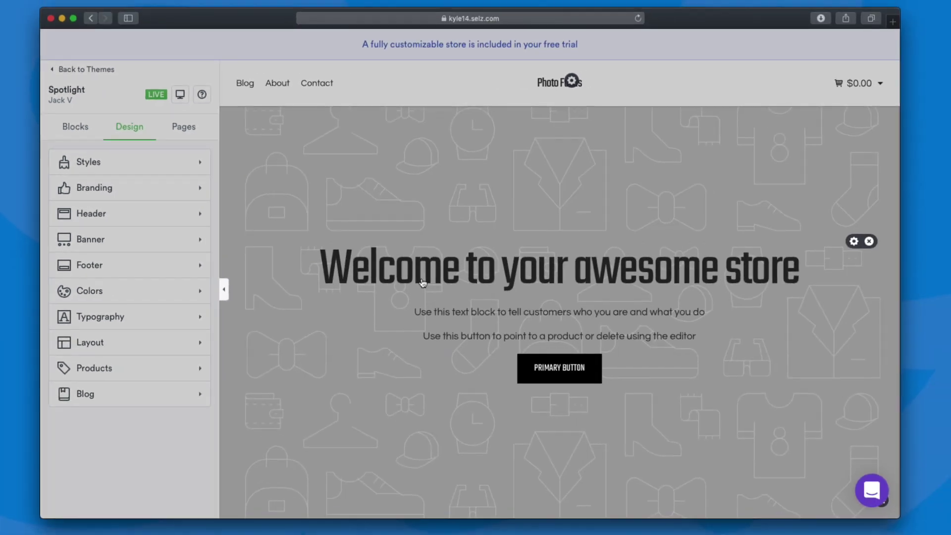
scroll(329, 292, "down", 15)
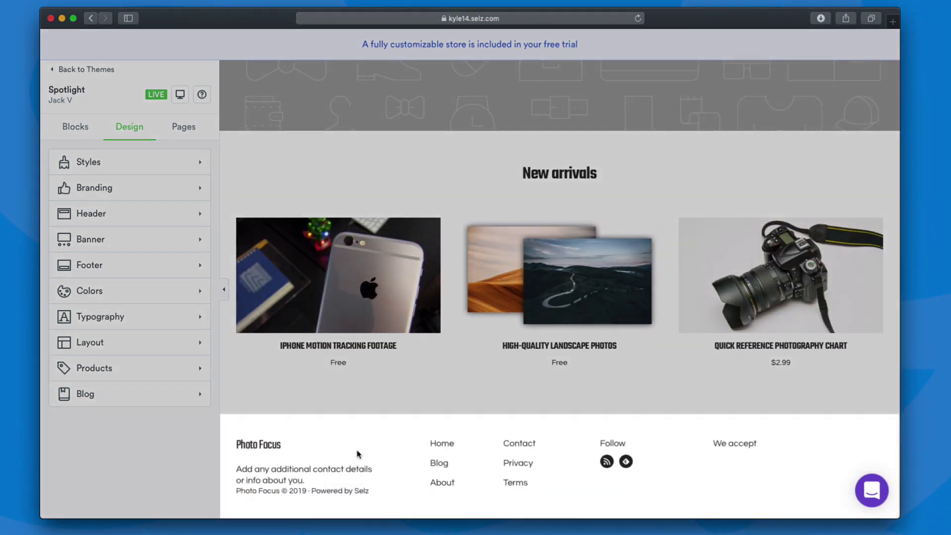
scroll(352, 445, "up", 15)
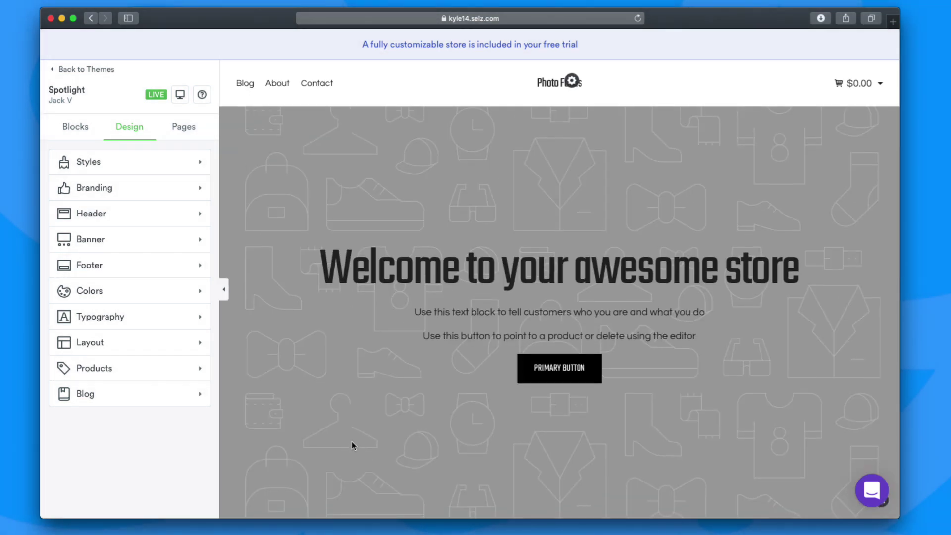
left_click(172, 297)
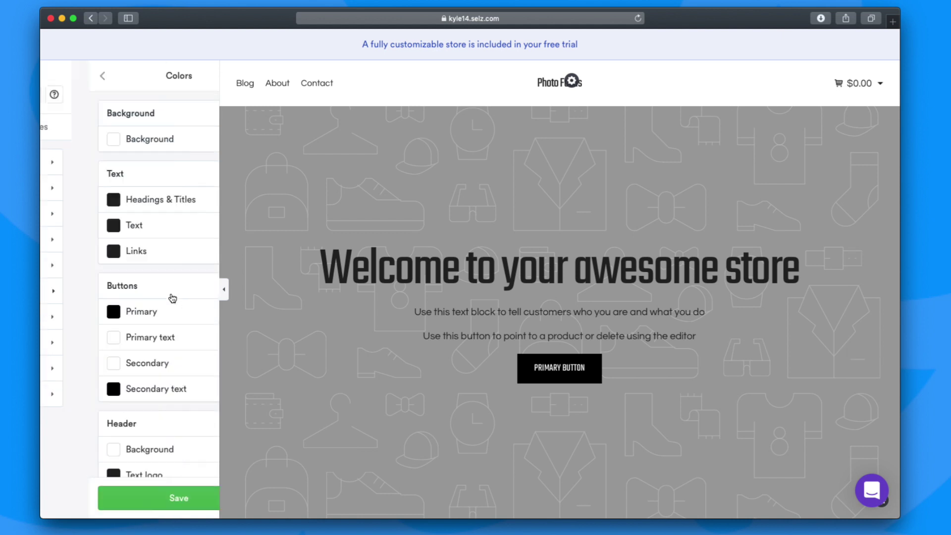
scroll(172, 298, "down", 8)
scroll(171, 297, "up", 8)
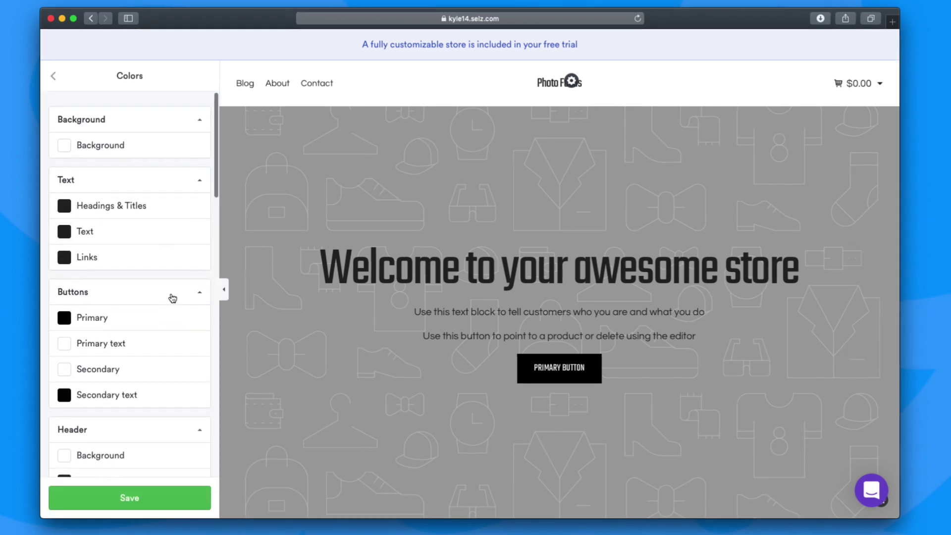
double_click(918, 47)
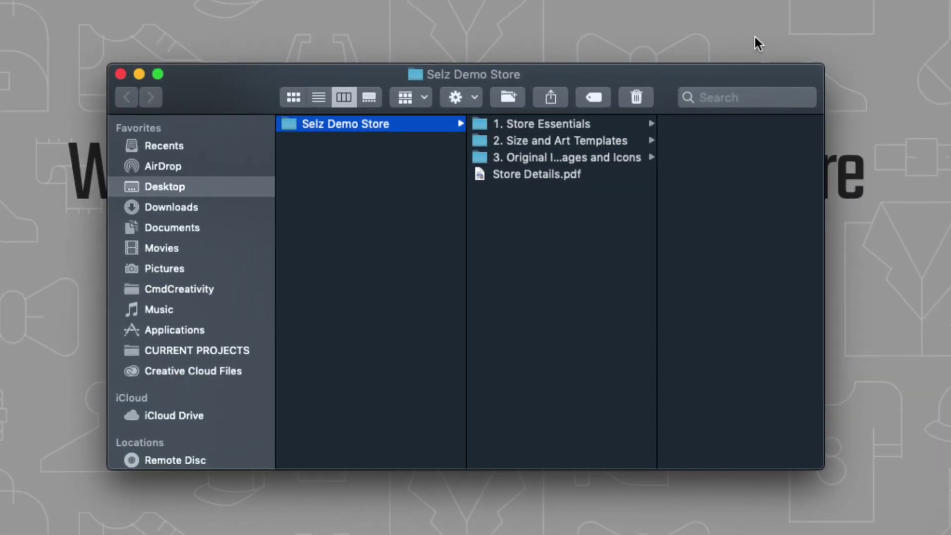
- Preview the z. mainColorScheme PDF inside 1. Store Essentials, then go back
left_click(554, 127)
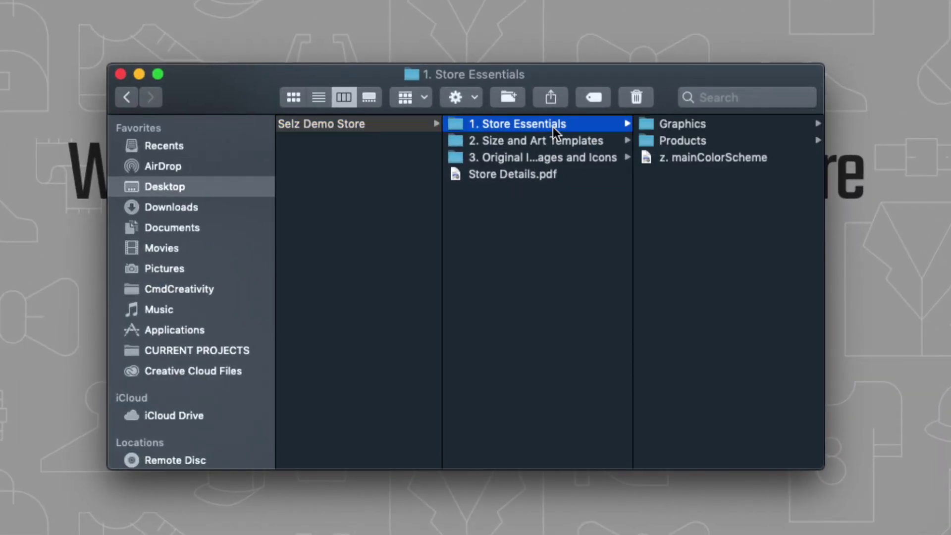
left_click(689, 158)
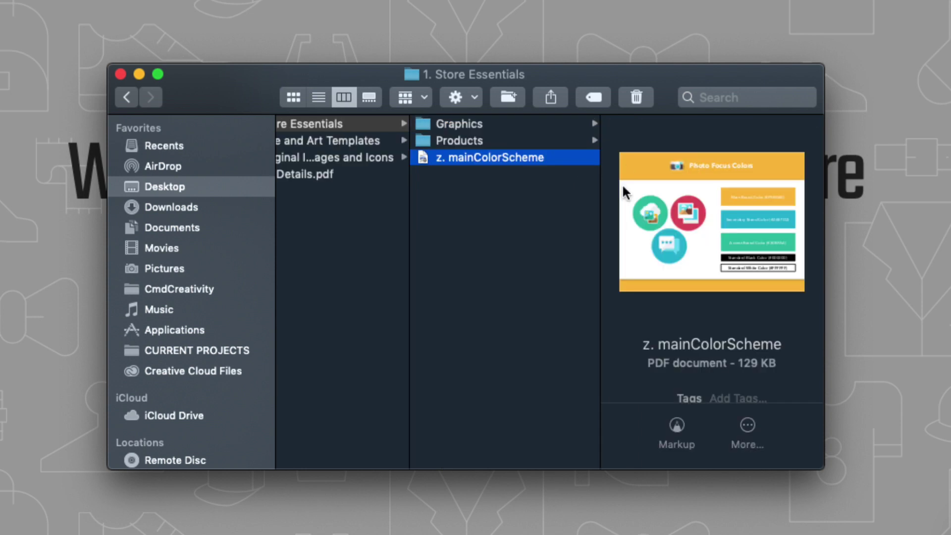
left_click(533, 204)
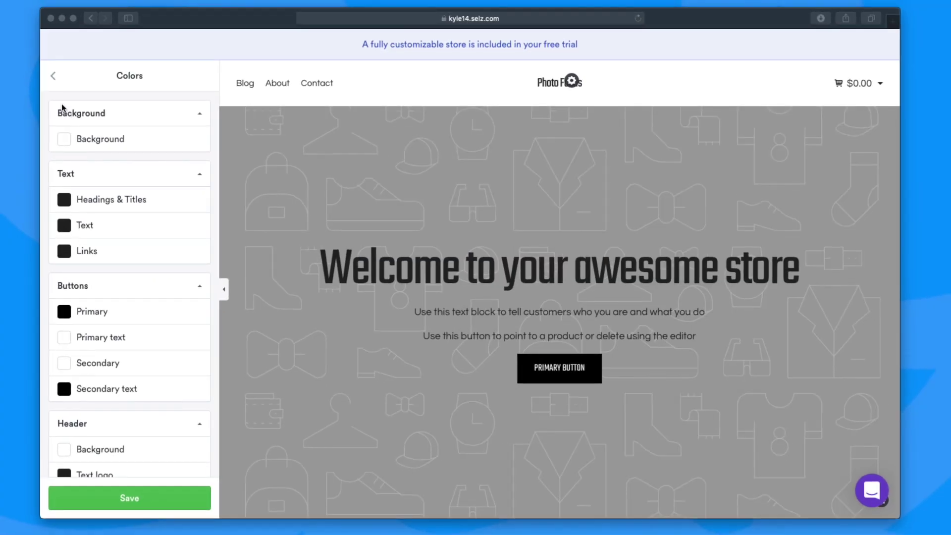
- Look through the Layout, Products and Blog design settings, returning to the design list each time
left_click(55, 84)
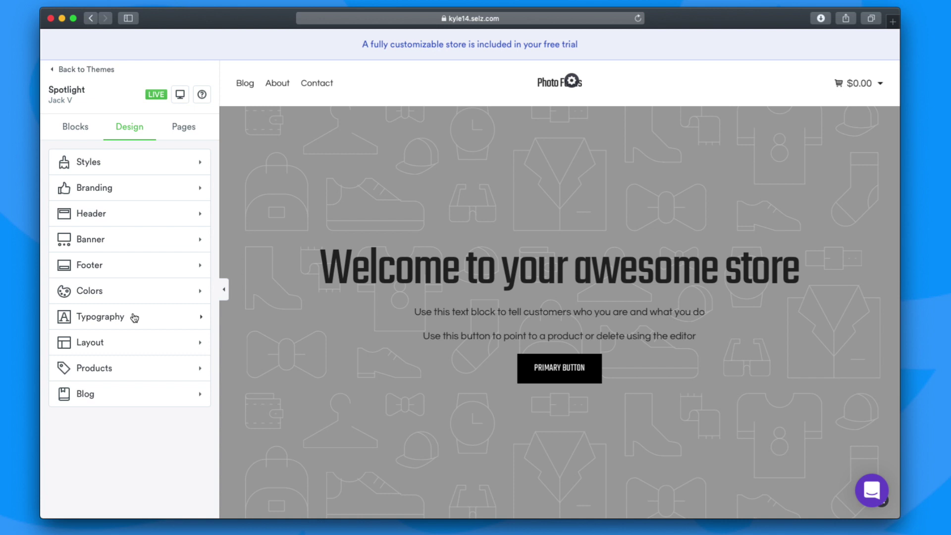
left_click(109, 341)
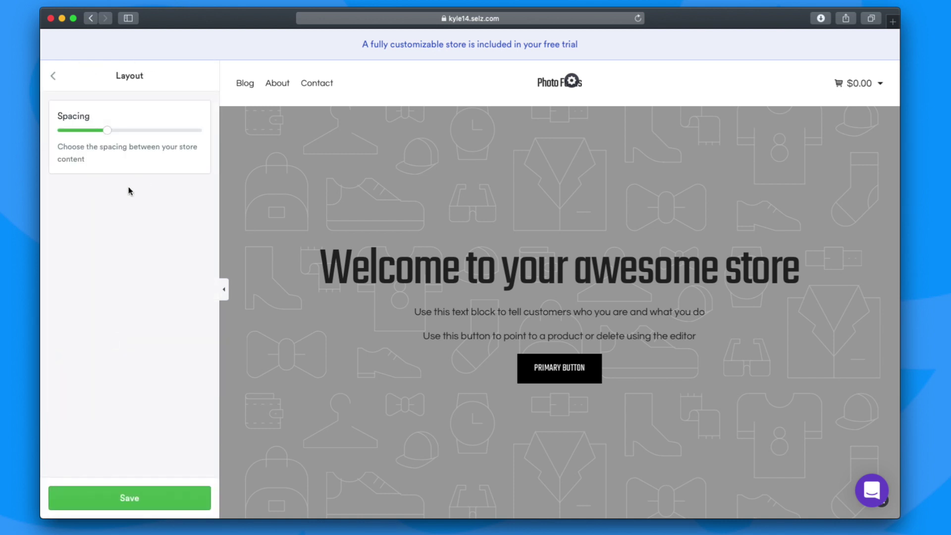
left_click(53, 75)
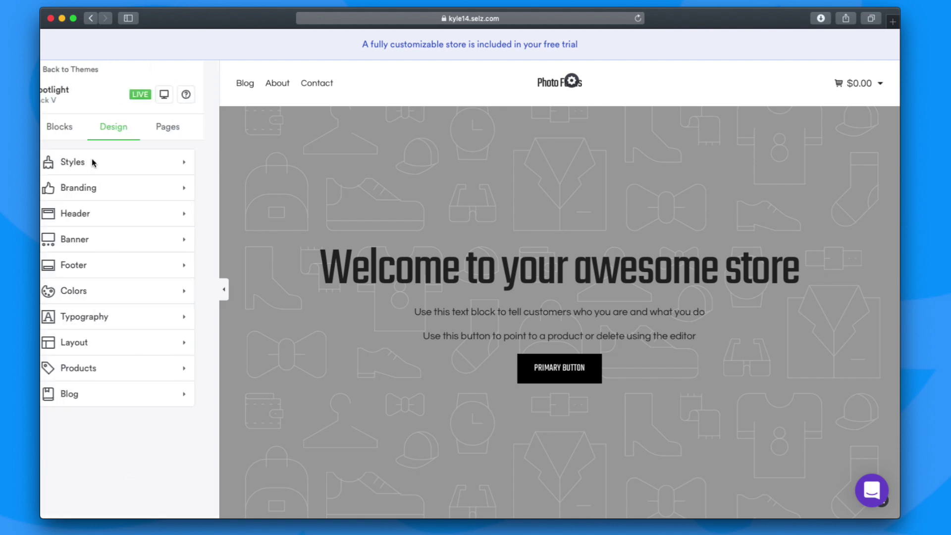
left_click(106, 372)
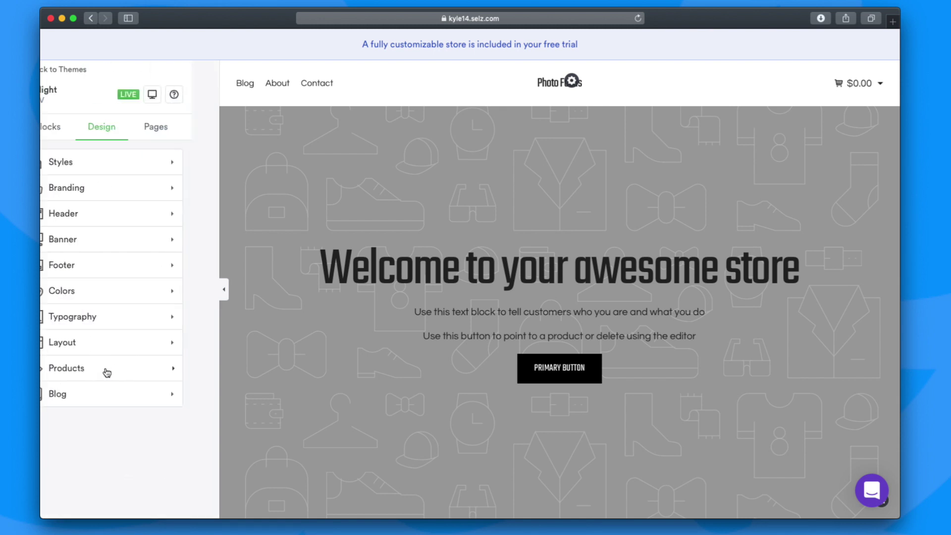
left_click(53, 76)
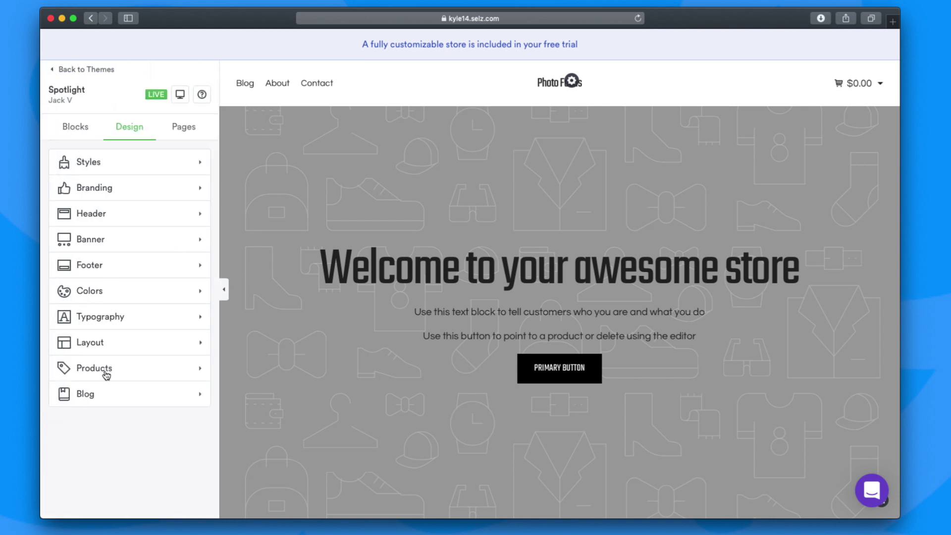
left_click(102, 393)
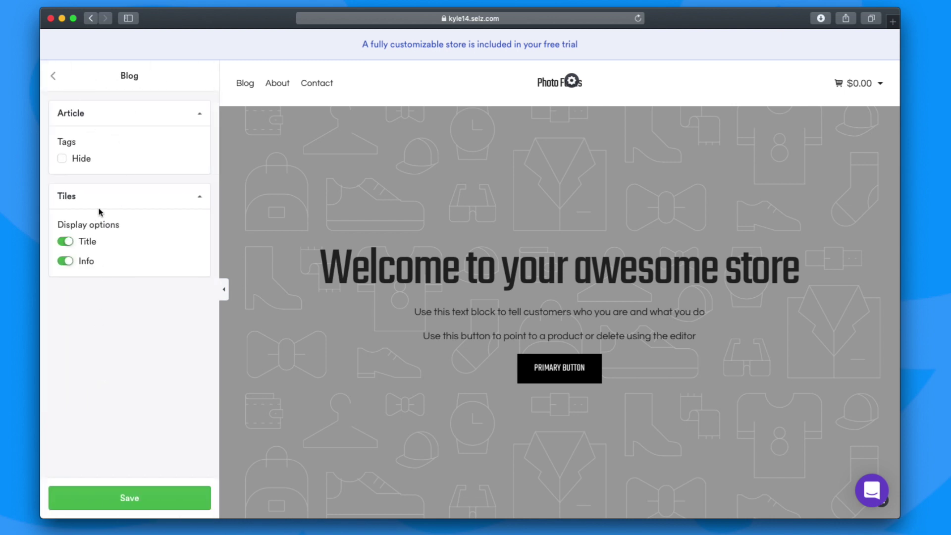
left_click(54, 75)
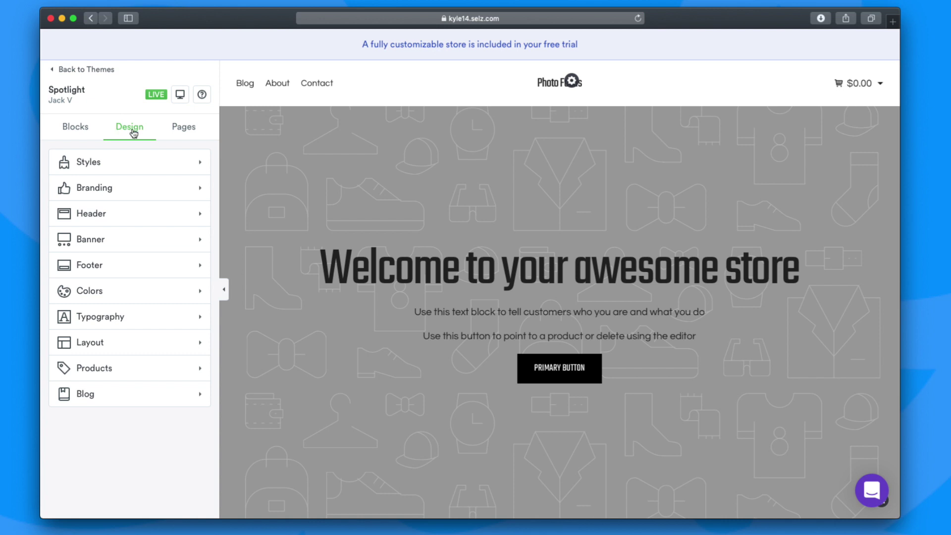
left_click(200, 128)
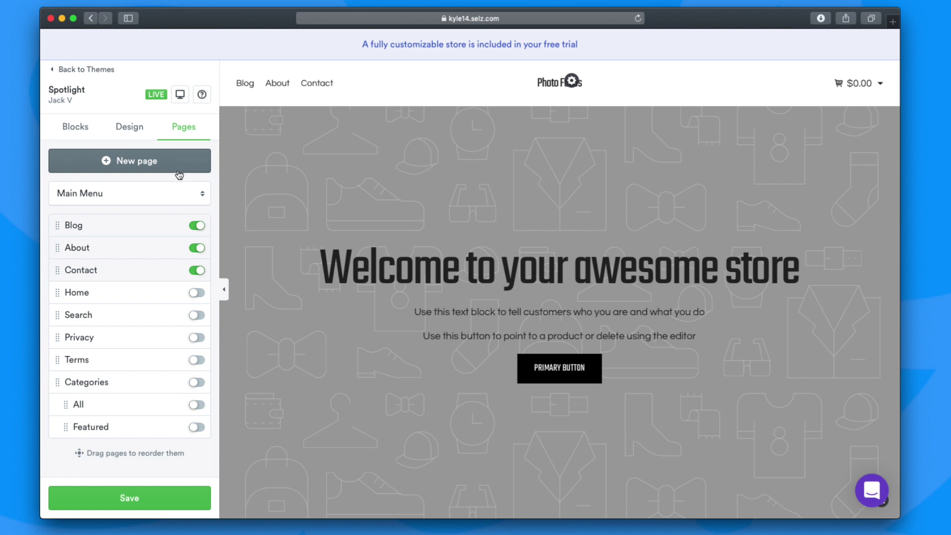
- Compare Footer Menu and Main Menu pages, then leave via Blocks back to the Themes gallery
left_click(139, 194)
left_click(138, 203)
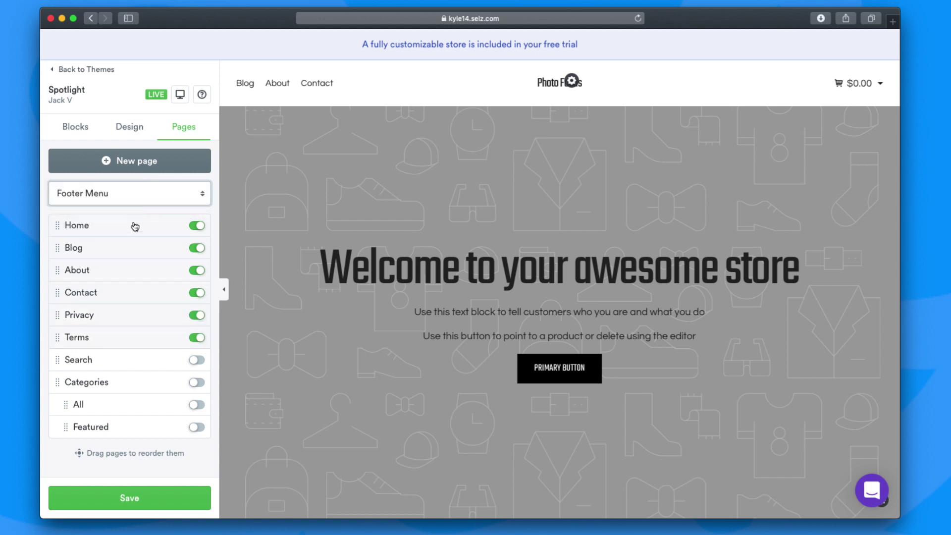
left_click(130, 191)
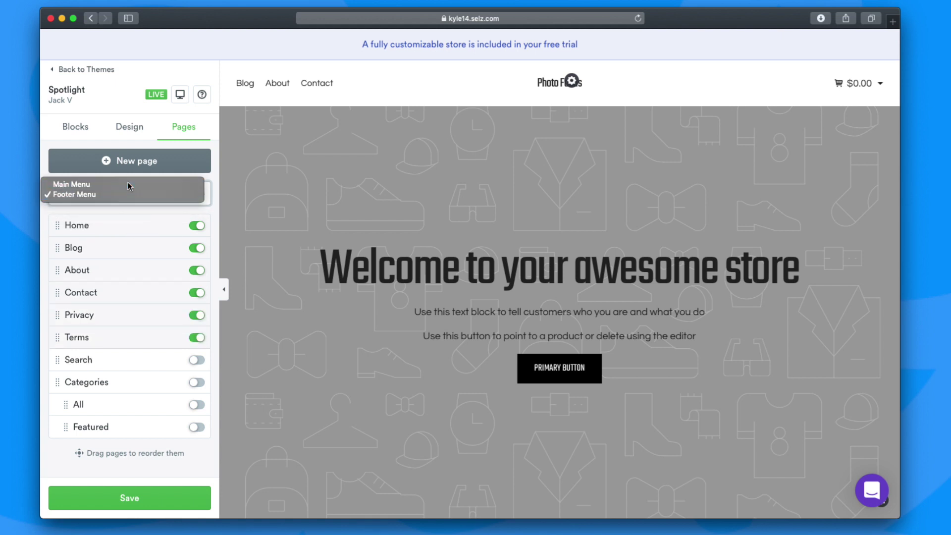
left_click(128, 183)
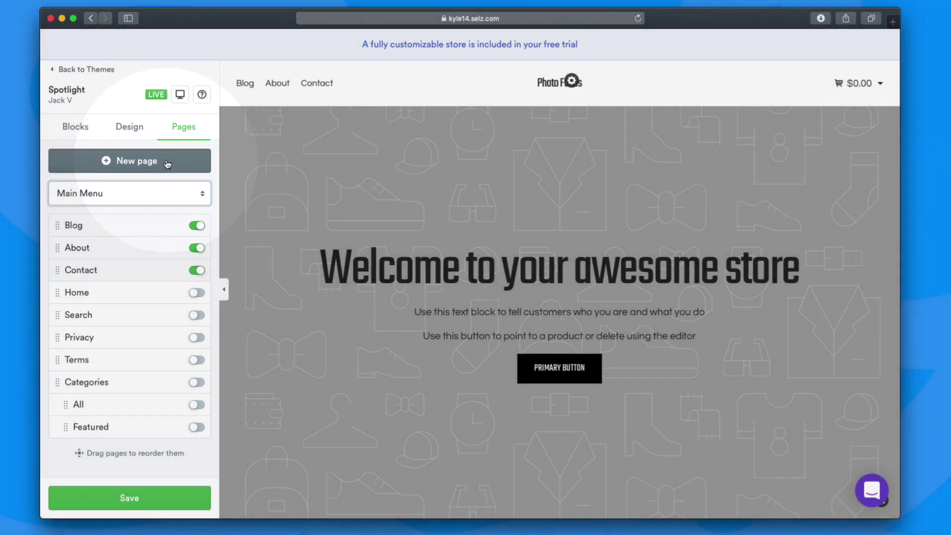
left_click(75, 127)
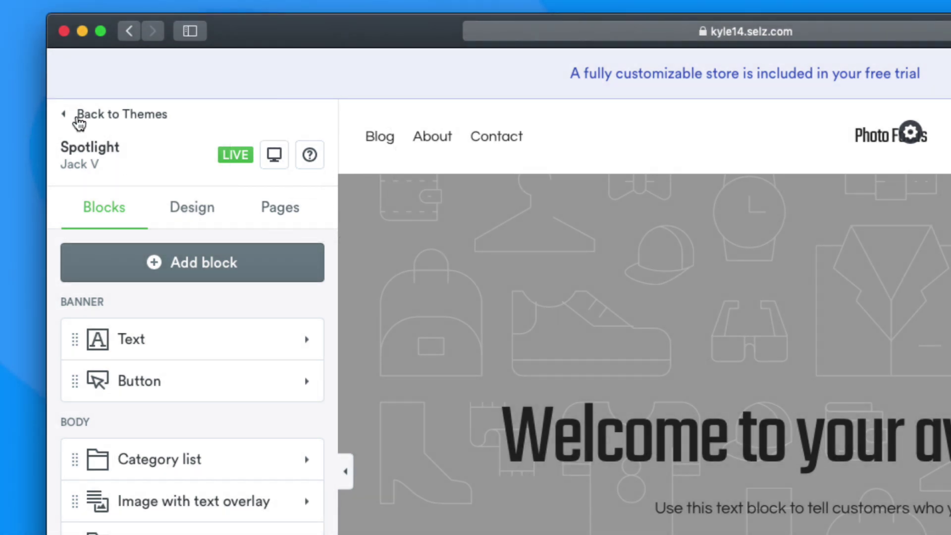
left_click(77, 119)
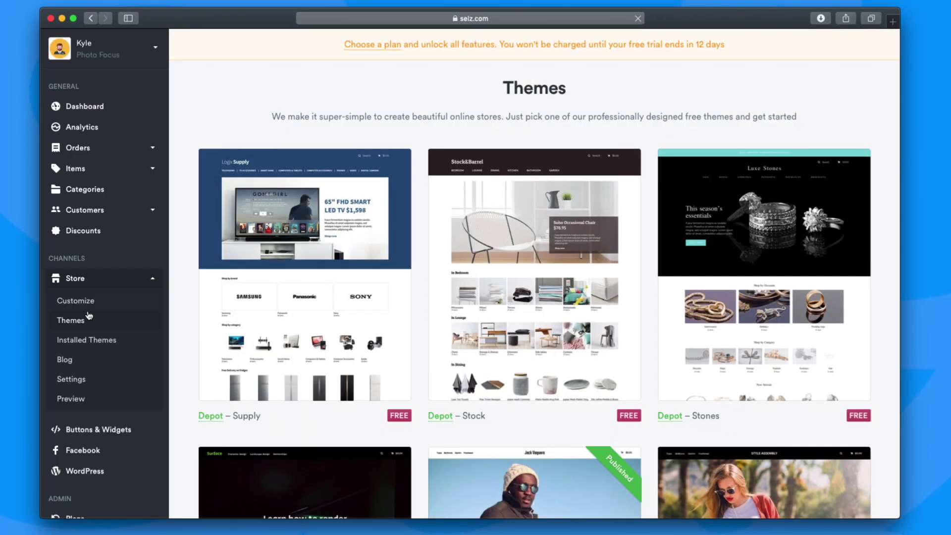
- Scroll through General settings like Enable Store, SKU and Cookie Banner, then minimise the browser
scroll(88, 307, "down", 3)
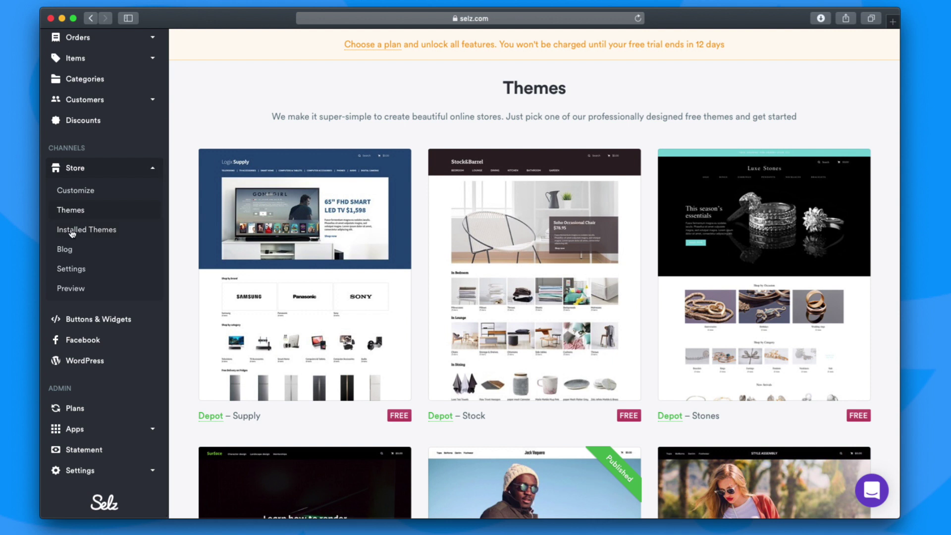
left_click(83, 270)
scroll(269, 276, "down", 3)
scroll(269, 276, "down", 3)
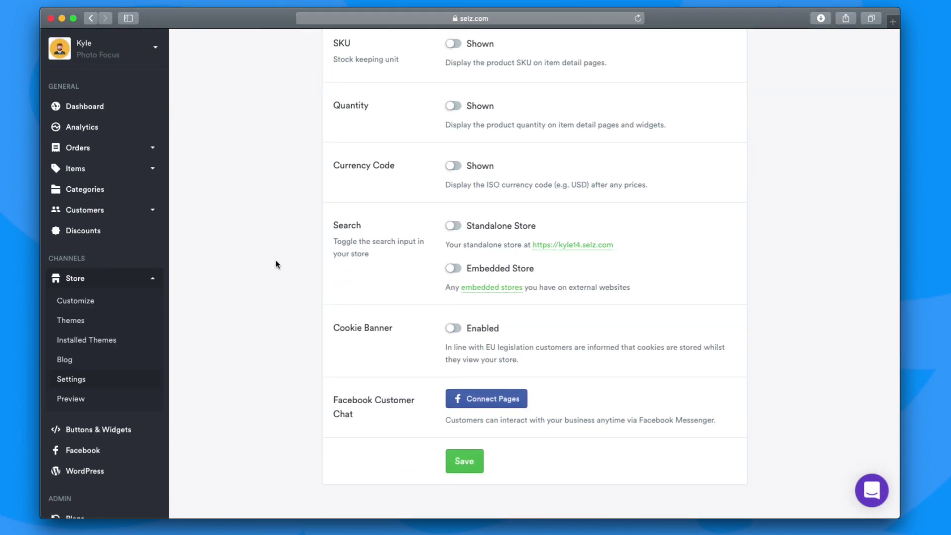
scroll(275, 260, "up", 7)
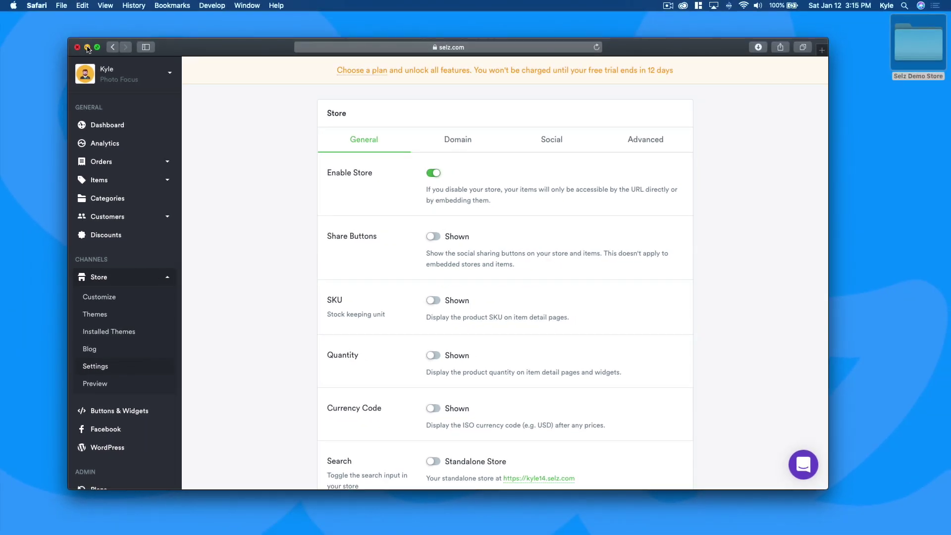
key("super+m")
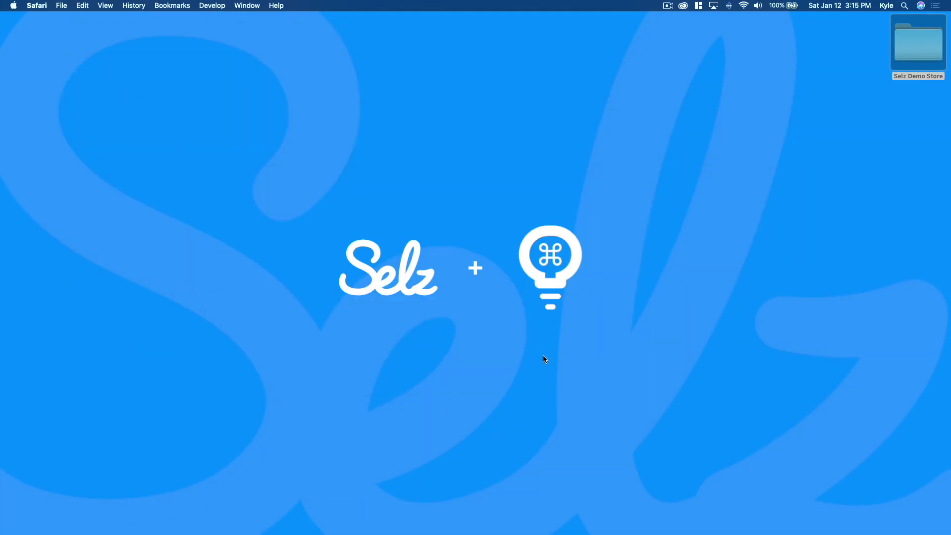